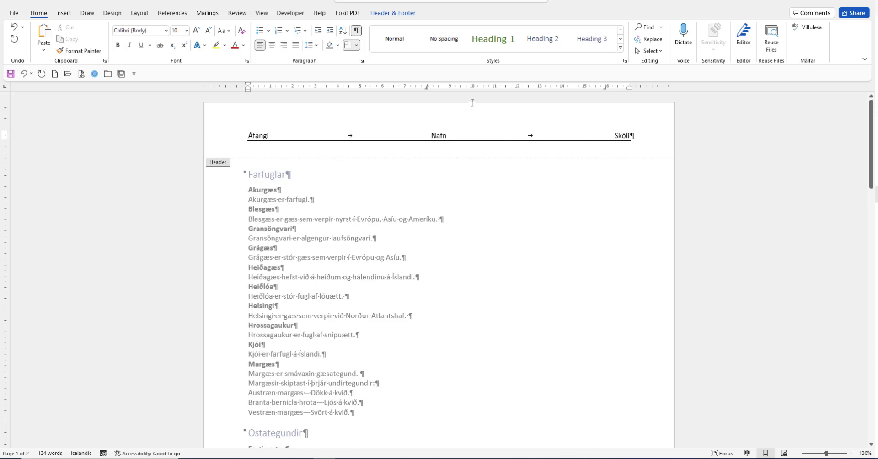
# Step: Insert a Plain Number page number at the current position in the footer, centre it, and return to the body text
pyautogui.click(392, 14)
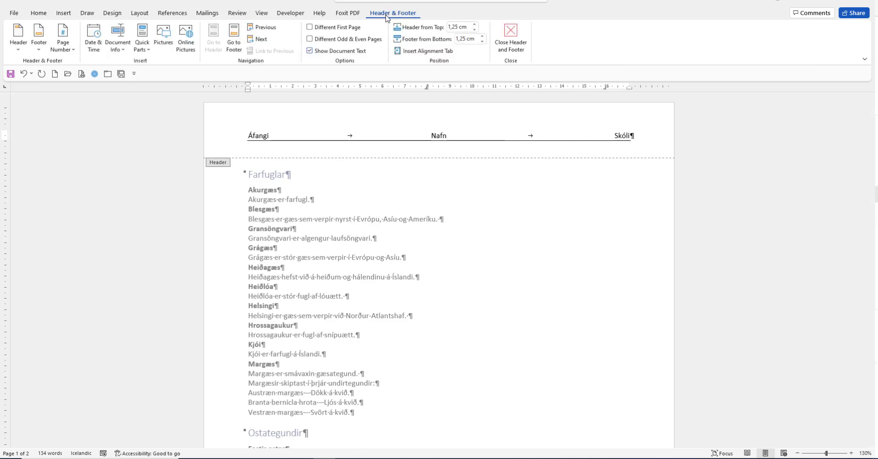
pyautogui.click(284, 134)
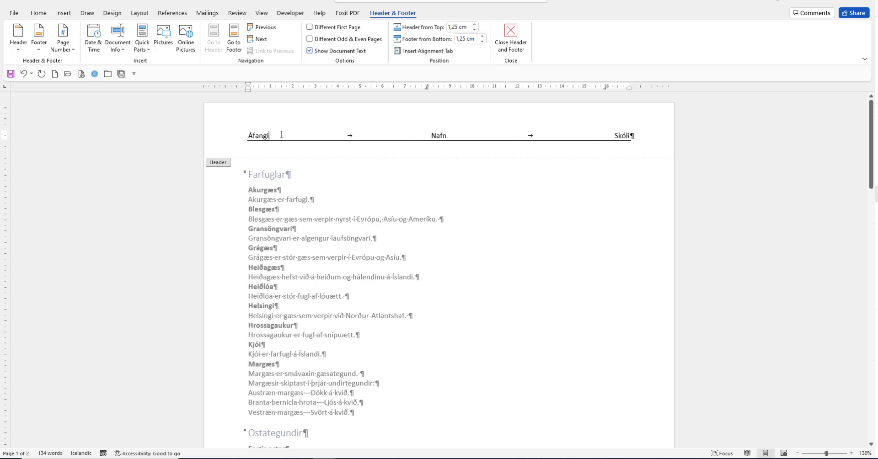
pyautogui.click(234, 45)
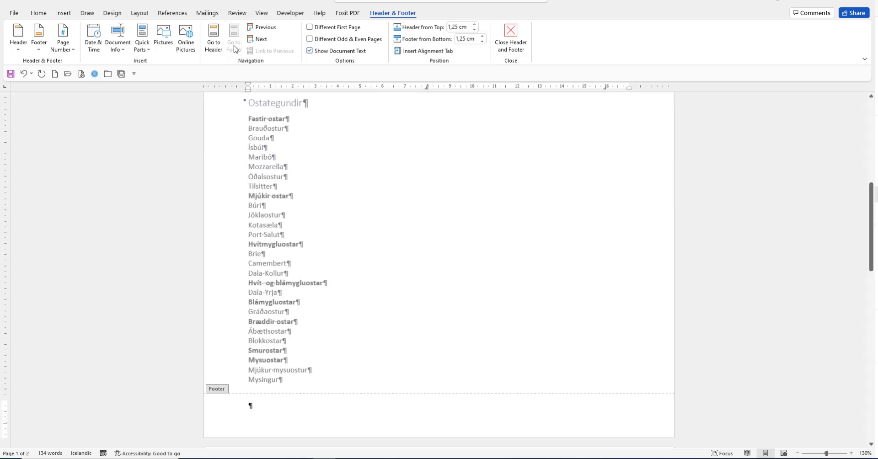
pyautogui.click(63, 51)
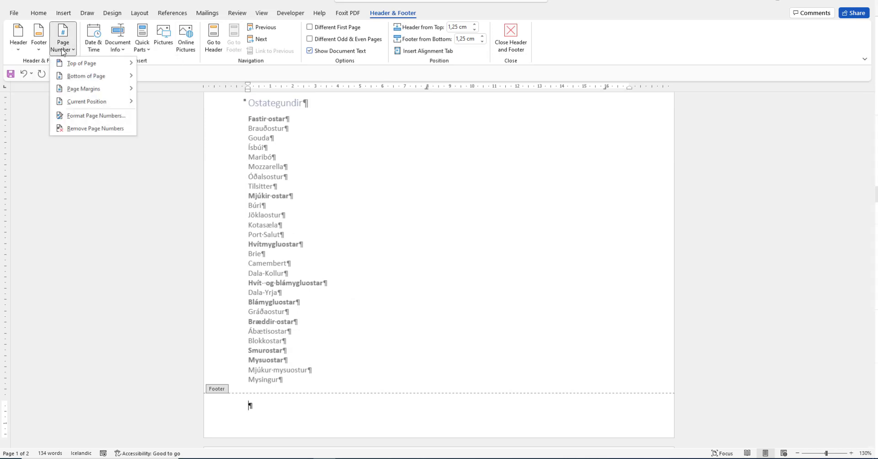
pyautogui.moveTo(96, 102)
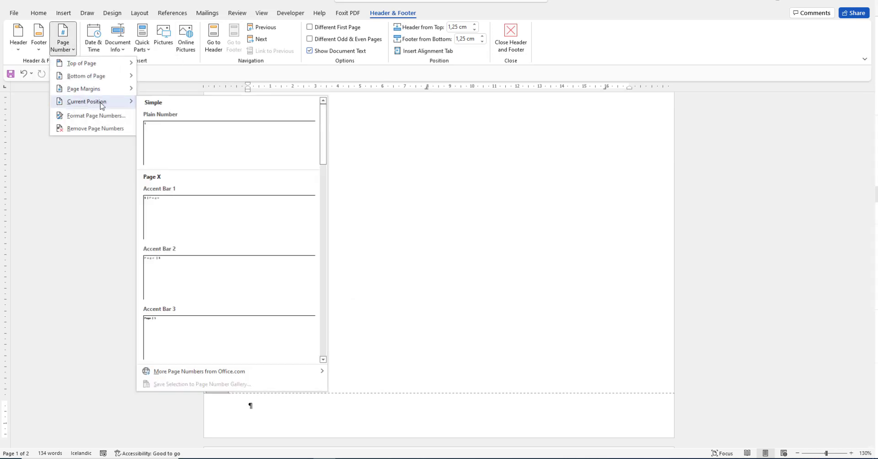
pyautogui.click(172, 137)
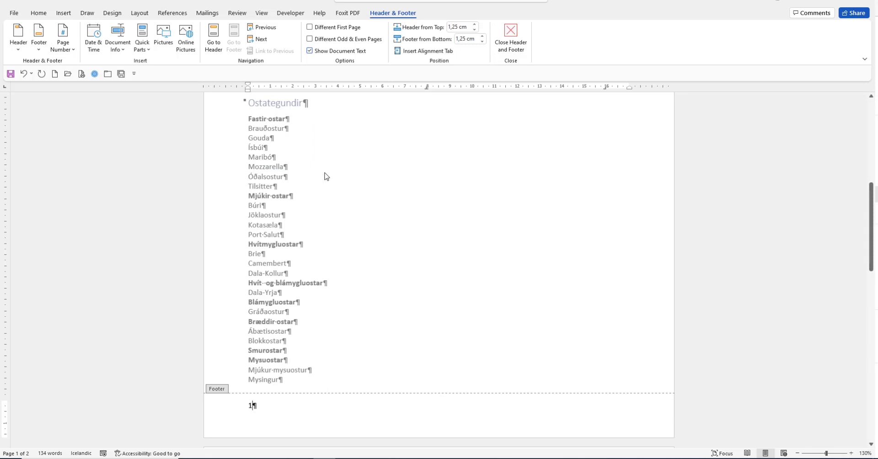
pyautogui.hotkey('ctrl', 'e')
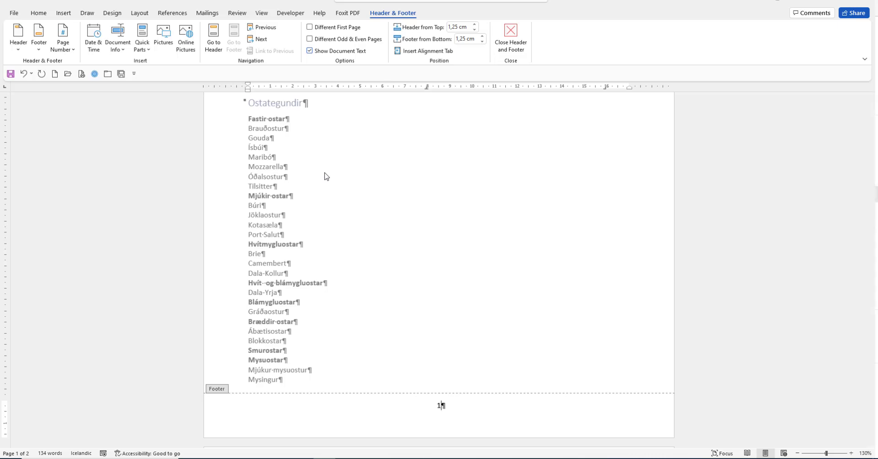
pyautogui.press('Escape')
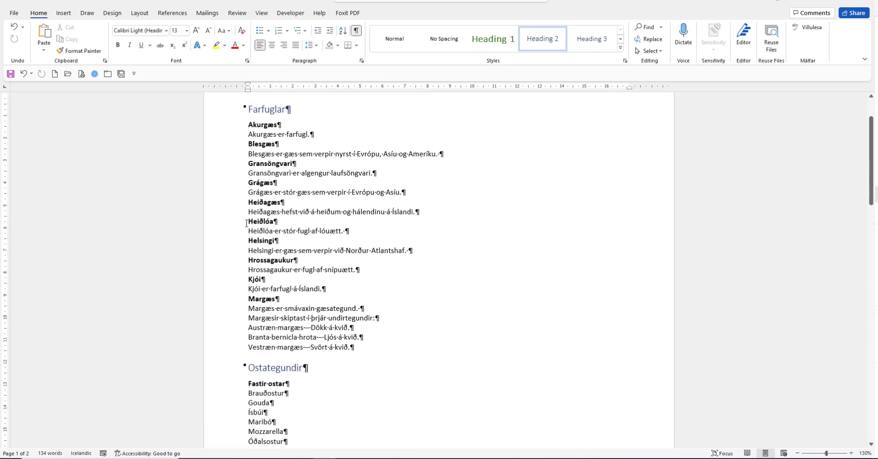
# Step: Apply the diamond, arrow and dot bulleted multilevel list to all the text under the Farfuglar heading
pyautogui.moveTo(247, 124); pyautogui.dragTo(356, 343)
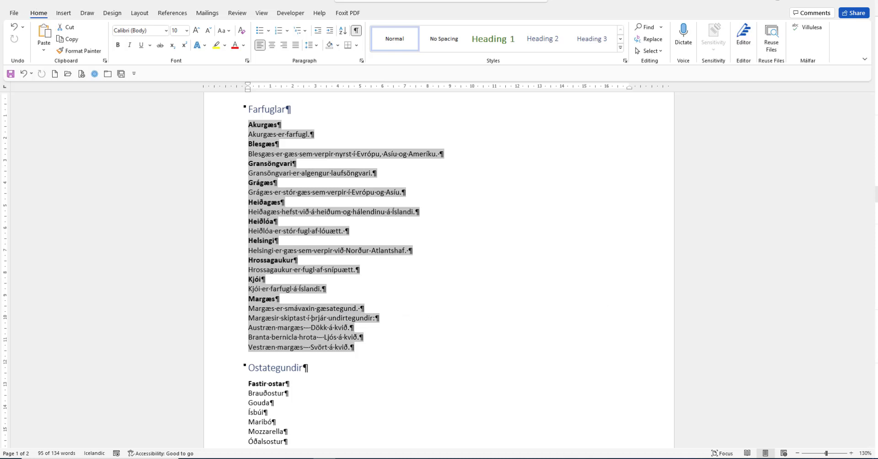
pyautogui.click(305, 30)
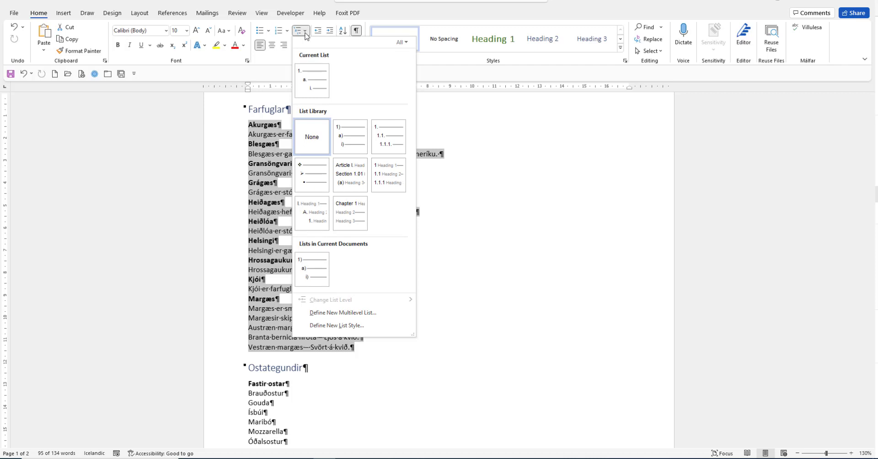
pyautogui.click(311, 172)
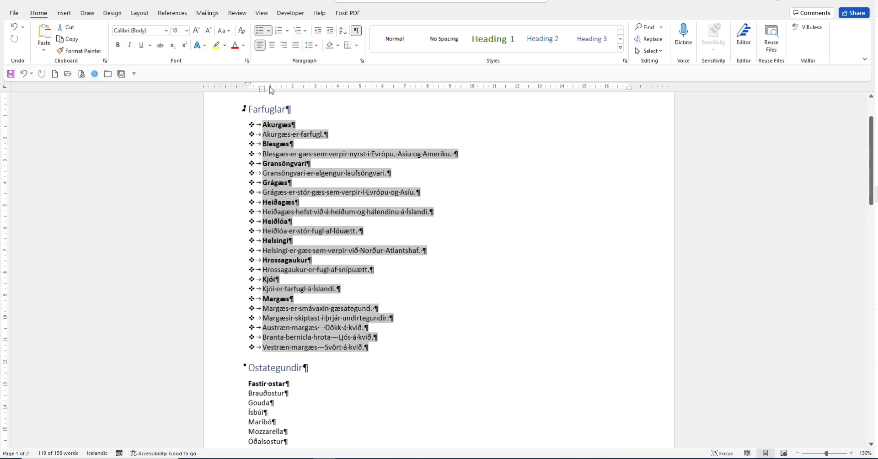
# Step: Define a new multilevel list with first-level text position and additional indent for each level both set to 0,8 cm
pyautogui.click(306, 31)
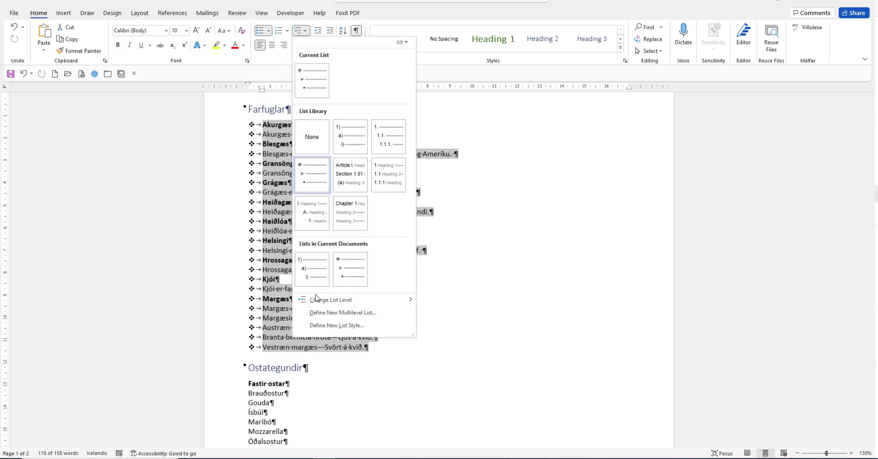
pyautogui.click(340, 315)
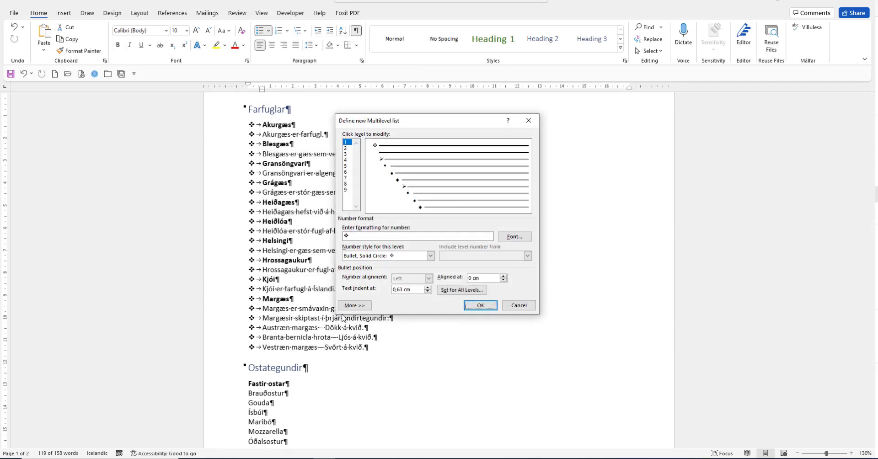
pyautogui.click(463, 291)
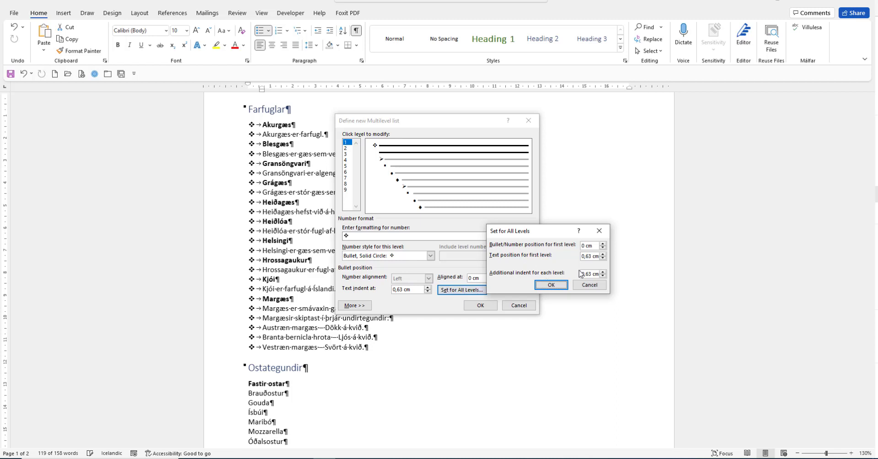
pyautogui.doubleClick(603, 272)
pyautogui.click(602, 254)
pyautogui.click(552, 284)
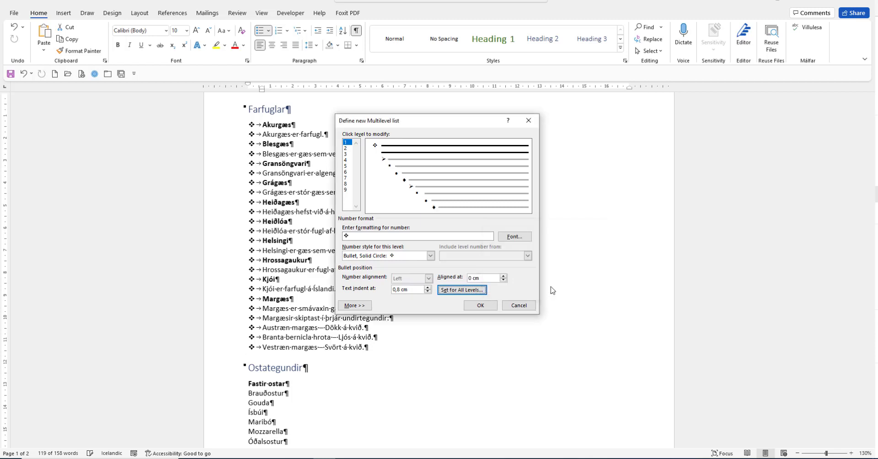
pyautogui.click(487, 307)
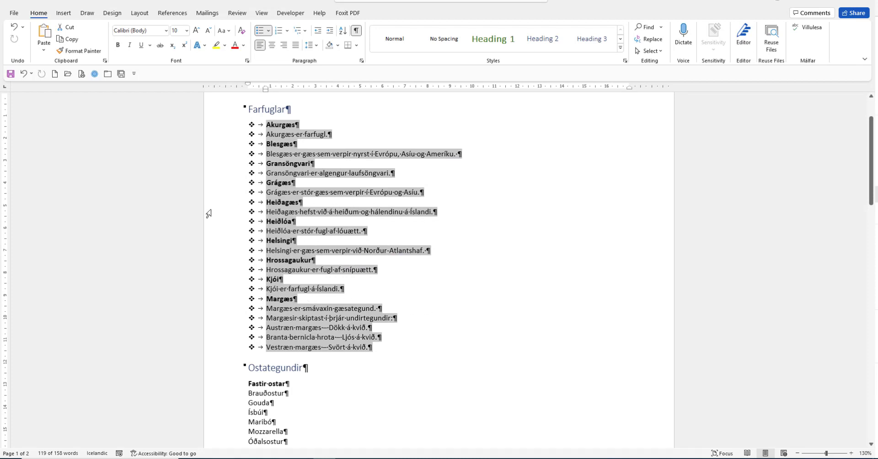
# Step: Demote the description lines under Akurgæs, Blesgæs, Gransöngvari and Grágæs to the second list level
pyautogui.click(279, 135)
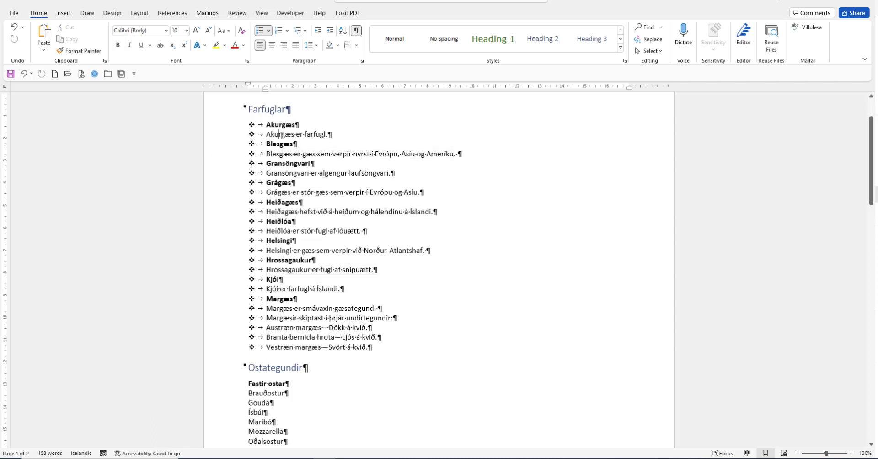
pyautogui.click(331, 31)
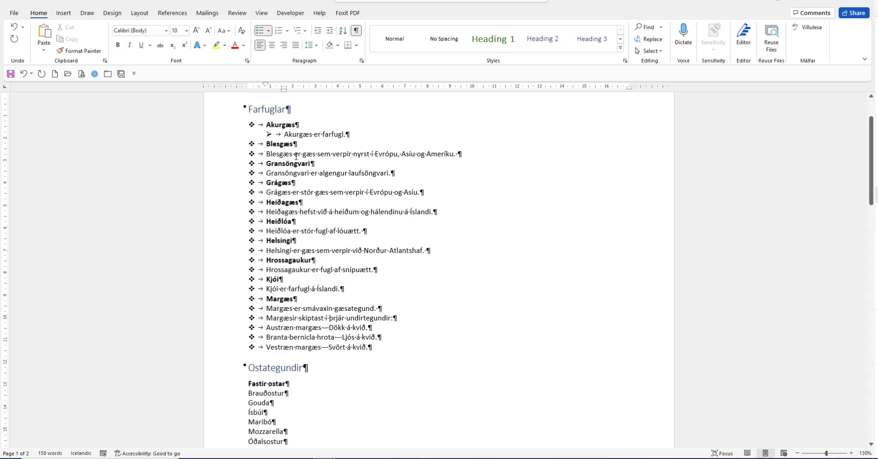
pyautogui.click(296, 156)
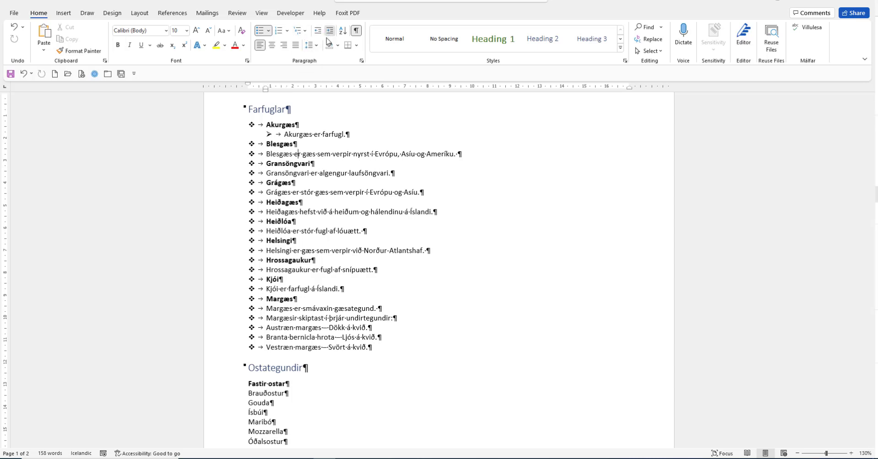
pyautogui.click(329, 31)
pyautogui.click(300, 173)
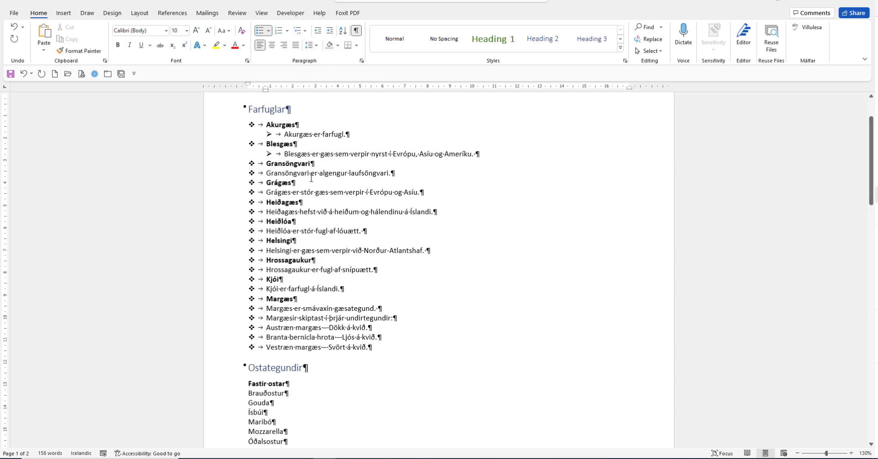
pyautogui.hotkey('alt', 'shift', 'Right')
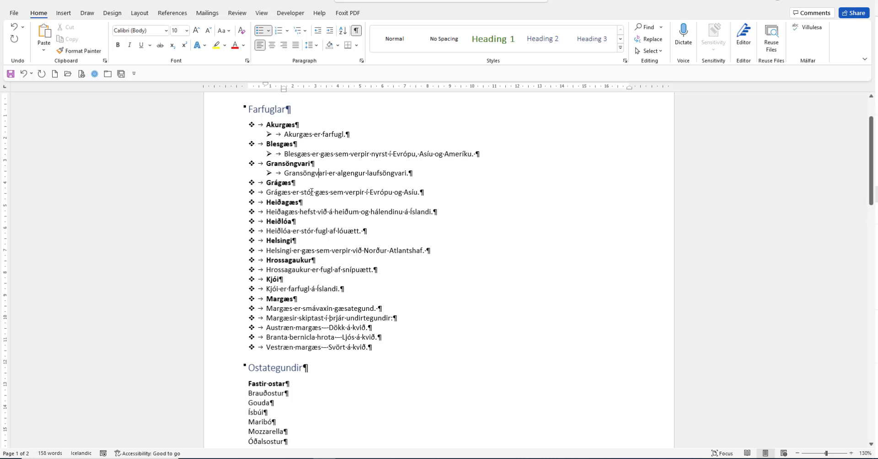
pyautogui.click(311, 192)
pyautogui.click(330, 30)
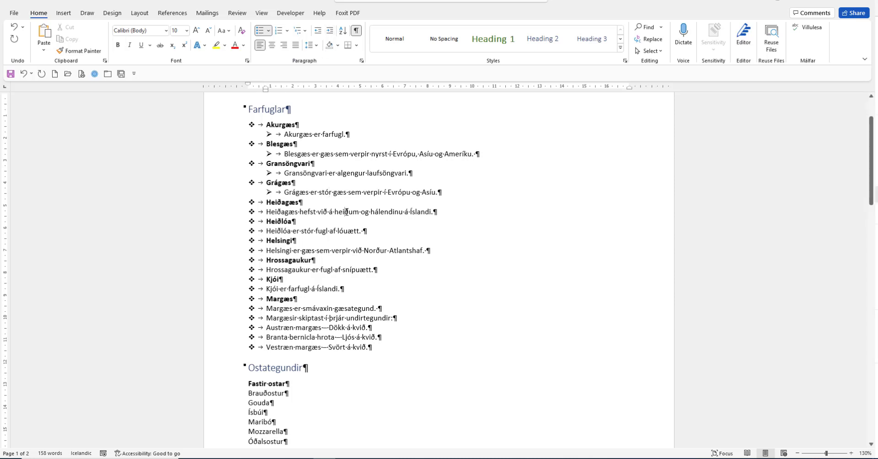
# Step: Demote the description lines under Heiðagæs, Heiðlóa, Helsingi, Hrossagaukur and Kjói to the second list level
pyautogui.click(331, 32)
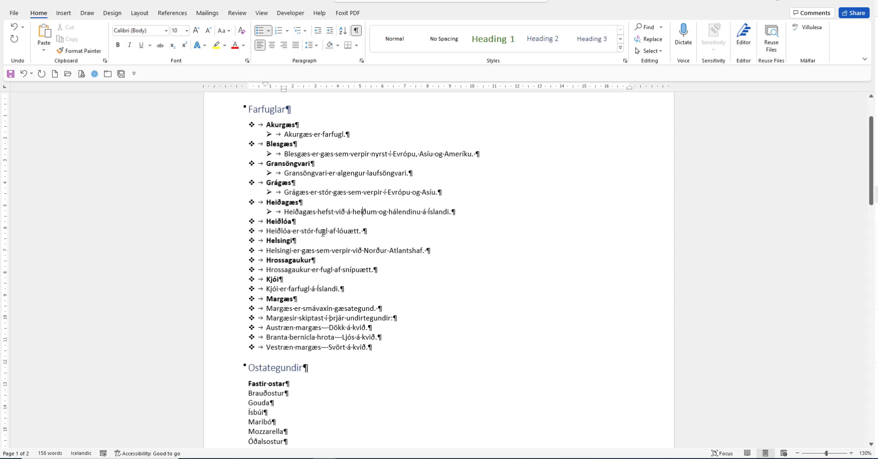
pyautogui.press('Down')
pyautogui.press('Down')
pyautogui.click(330, 31)
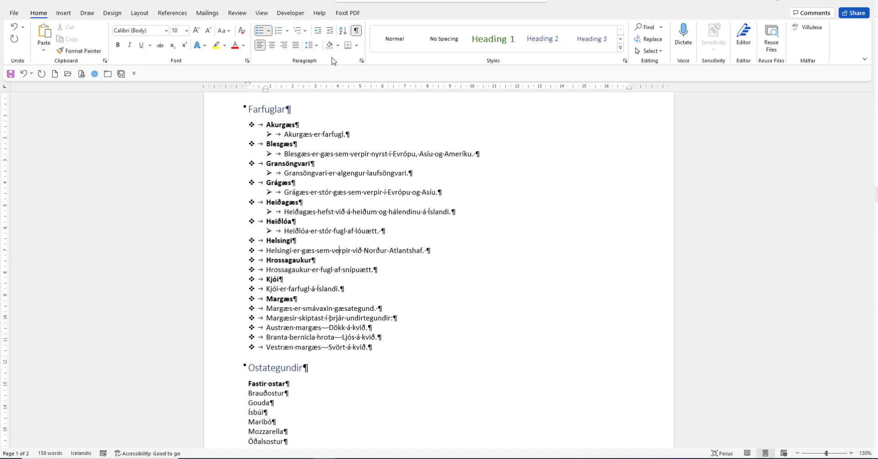
pyautogui.click(330, 30)
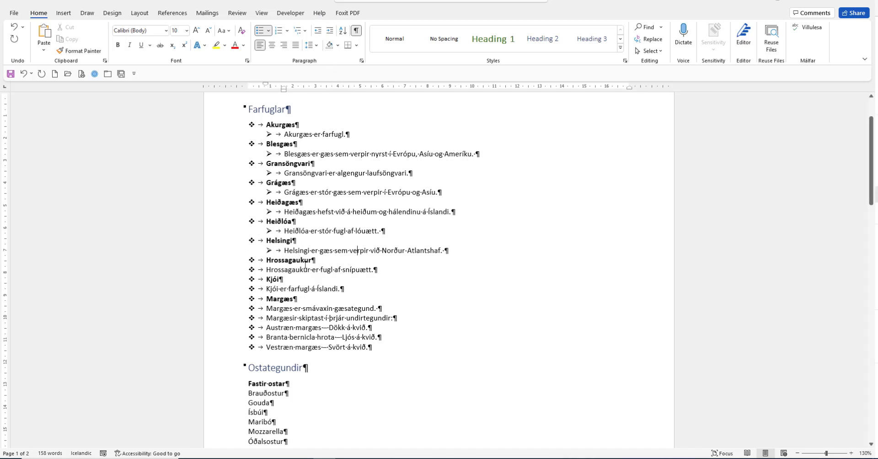
pyautogui.click(306, 270)
pyautogui.press('F4')
pyautogui.click(313, 289)
pyautogui.press('F4')
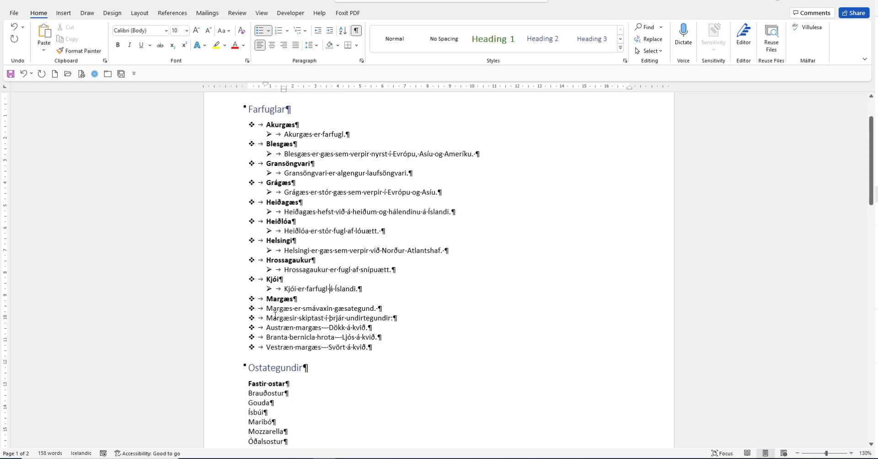
# Step: Demote all five lines under Margæs to the second list level
pyautogui.moveTo(266, 308); pyautogui.dragTo(375, 352)
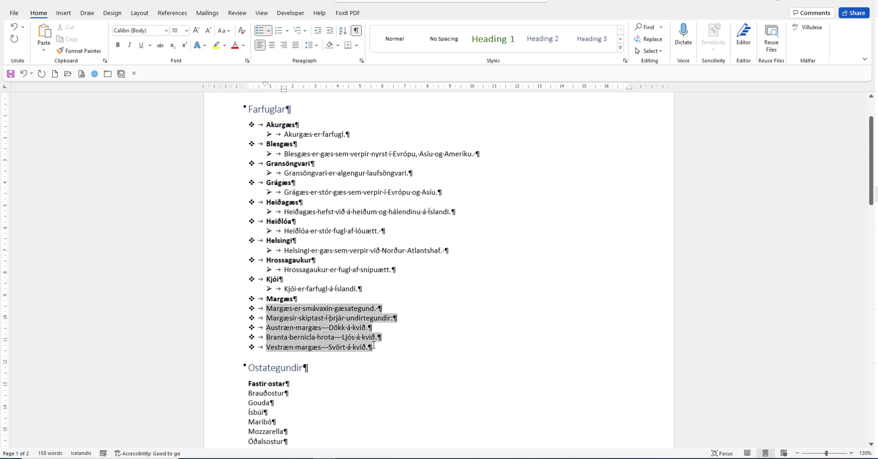
pyautogui.press('F4')
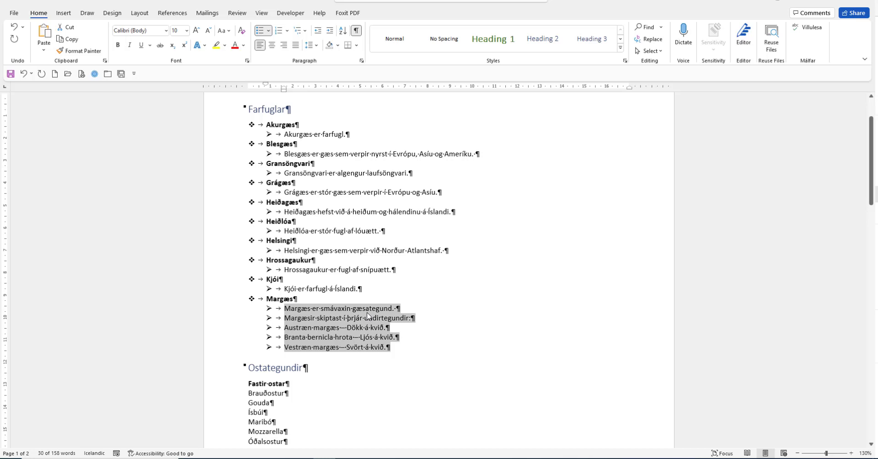
pyautogui.click(325, 164)
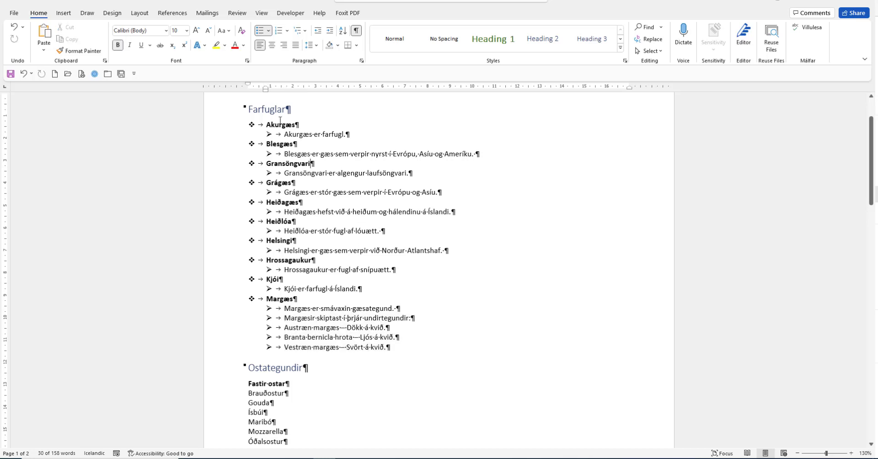
# Step: Set the whole Farfuglar list's spacing to 3 pt before and after, and allow space between paragraphs of the same style
pyautogui.moveTo(247, 122); pyautogui.dragTo(428, 344)
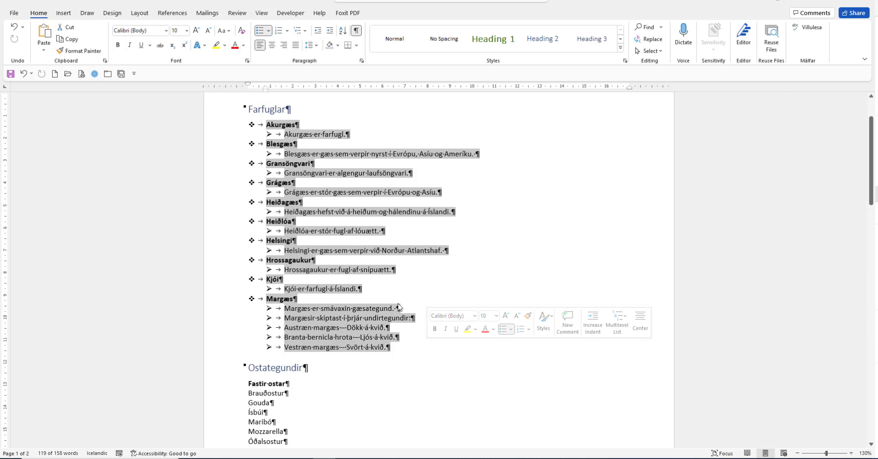
pyautogui.click(361, 60)
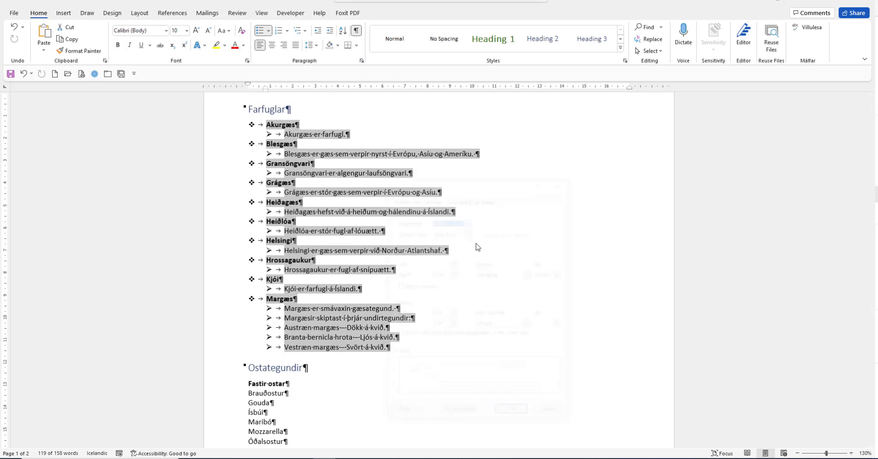
pyautogui.click(434, 325)
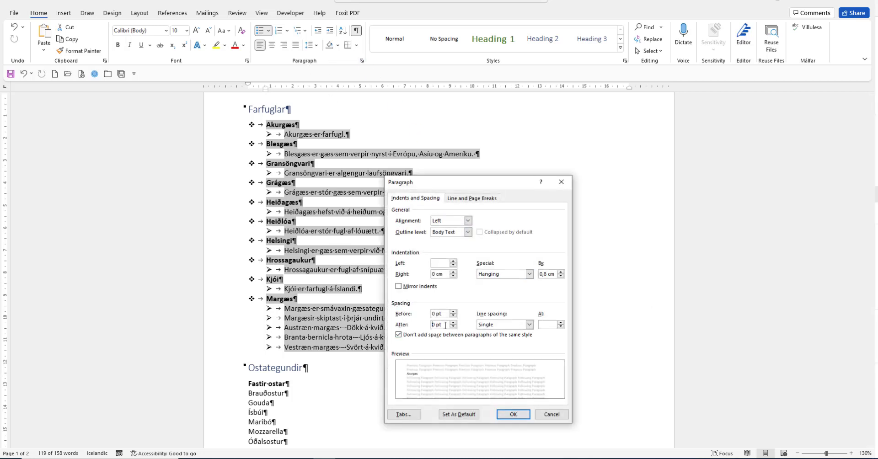
pyautogui.press('BackSpace')
pyautogui.write('3')
pyautogui.moveTo(436, 315); pyautogui.dragTo(431, 315)
pyautogui.click(398, 336)
pyautogui.click(398, 335)
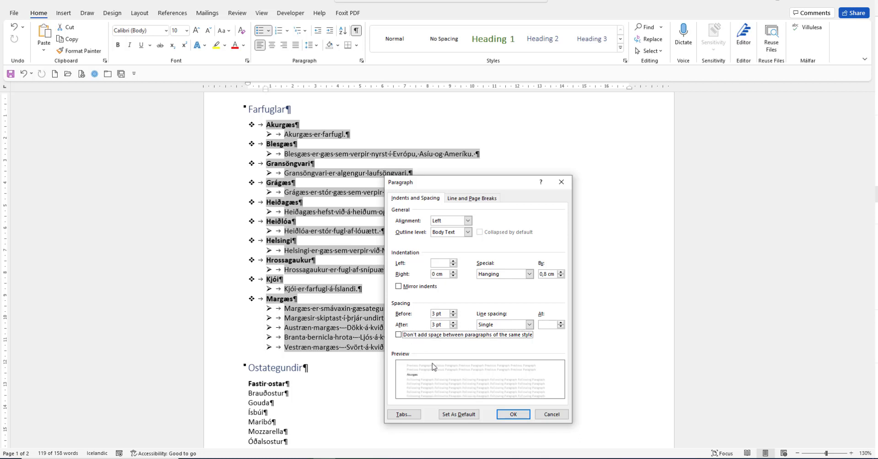
pyautogui.click(511, 413)
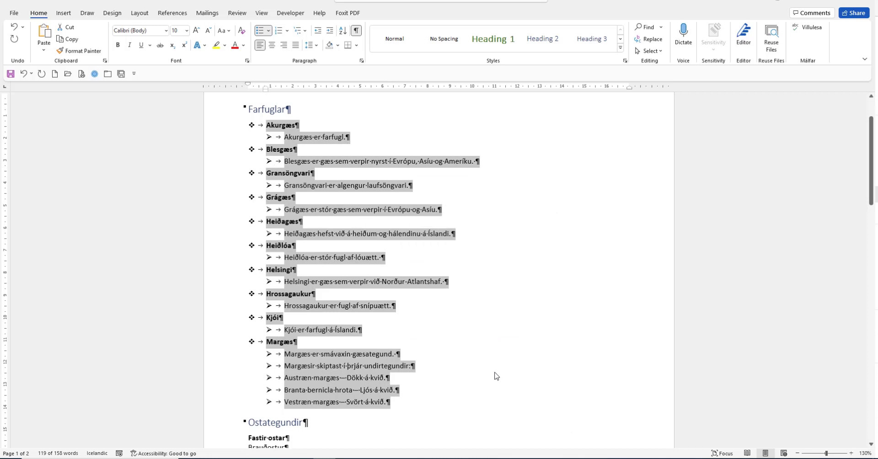
pyautogui.click(491, 355)
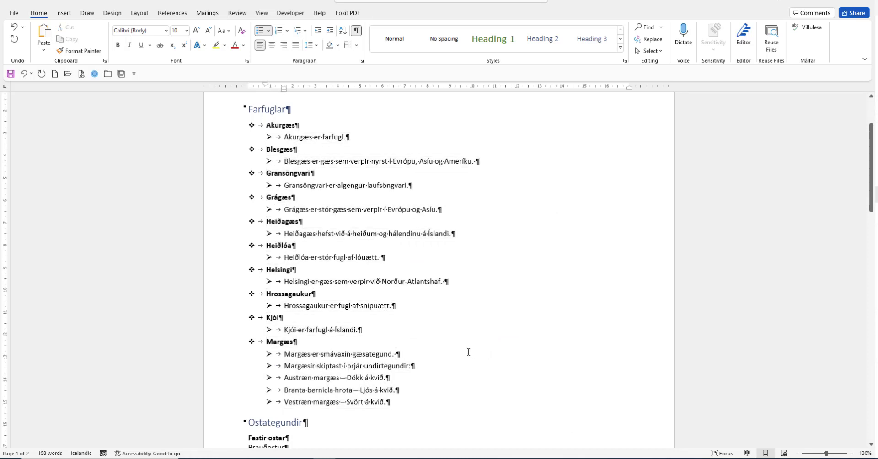
# Step: Insert a page break directly before the Ostategundir heading so the cheese section starts on a new page
pyautogui.scroll(-2, 361, 366)
pyautogui.click(250, 368)
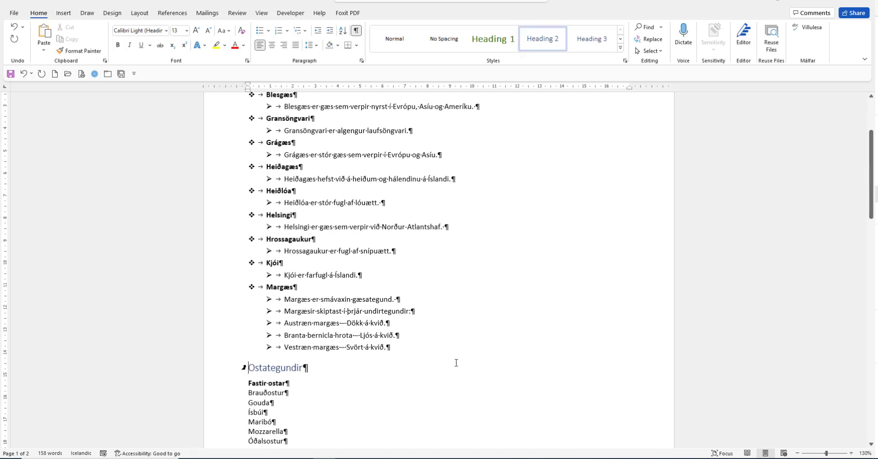
pyautogui.hotkey('ctrl', 'Return')
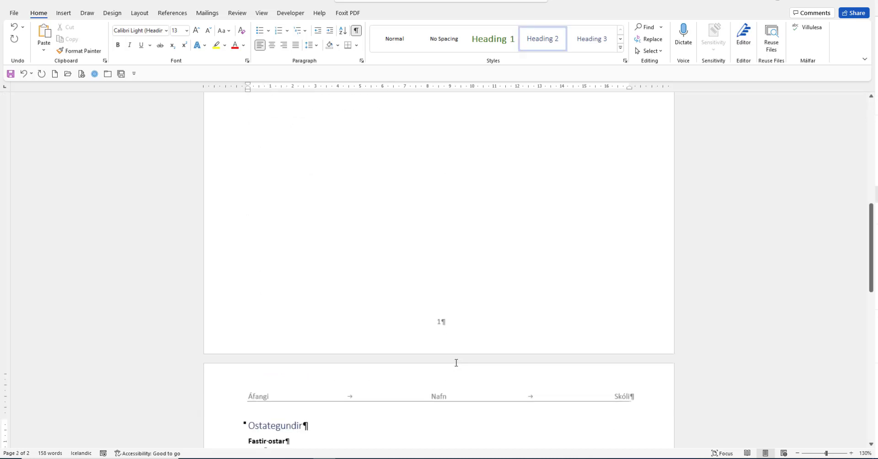
pyautogui.scroll(5, 443, 333)
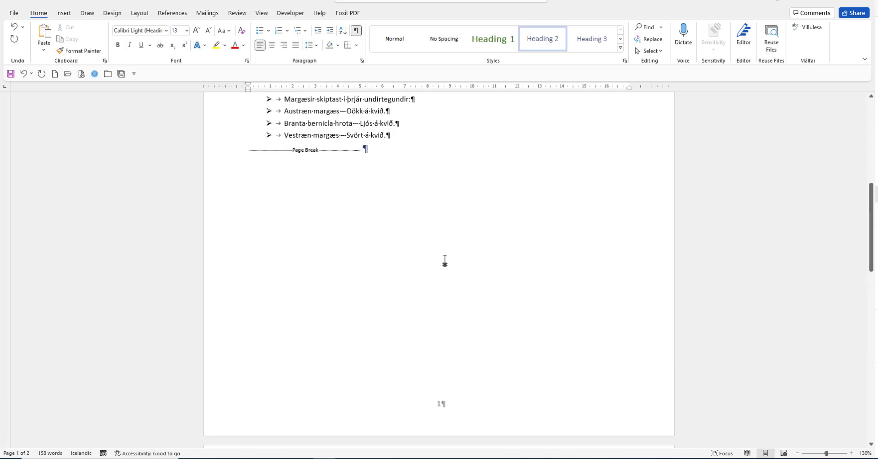
pyautogui.scroll(-15, 446, 257)
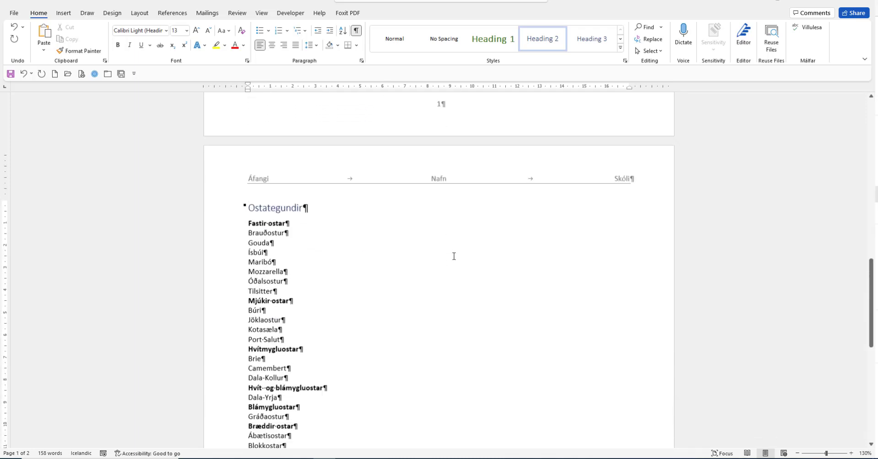
pyautogui.scroll(-5, 455, 260)
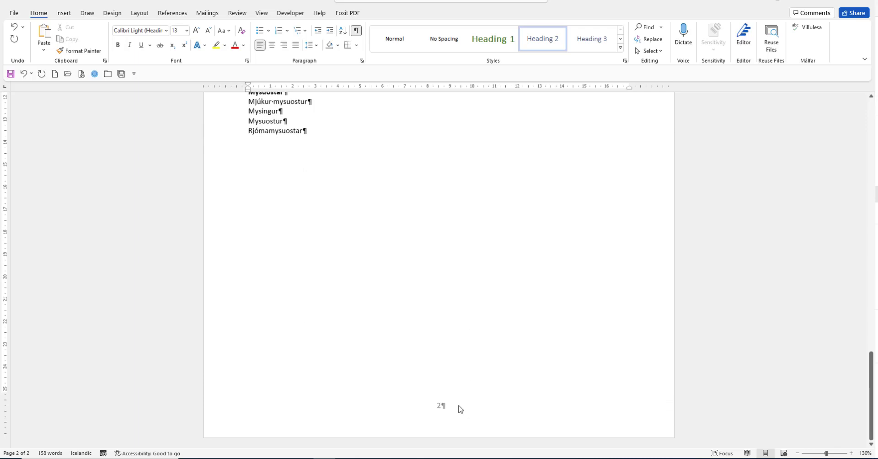
pyautogui.scroll(2, 453, 384)
pyautogui.scroll(5, 448, 357)
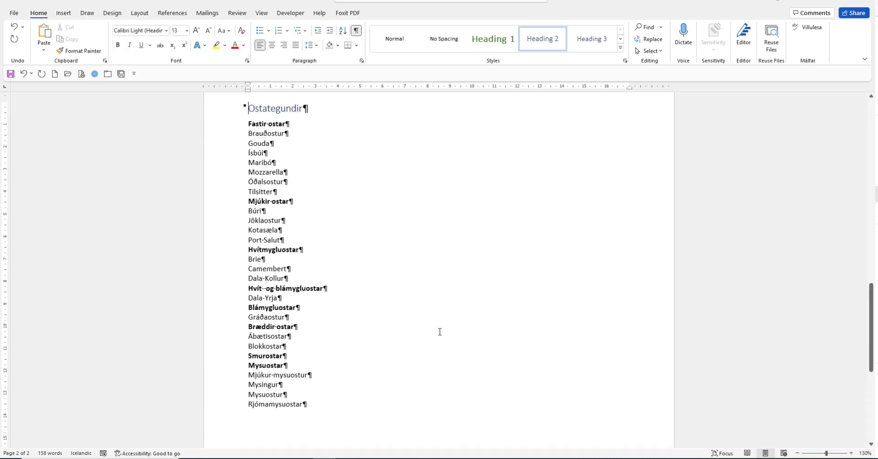